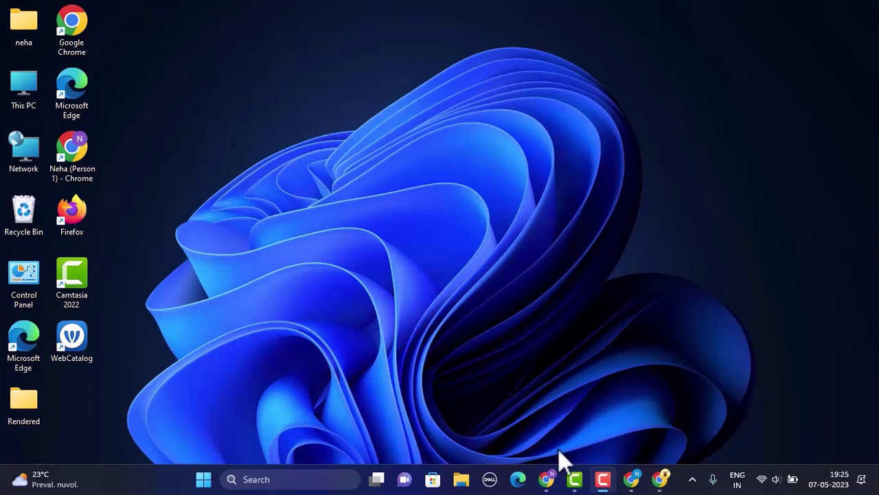
- Load store.steampowered.com in the Chrome window from the taskbar
{"action": "left_click", "coordinate": [554, 478]}
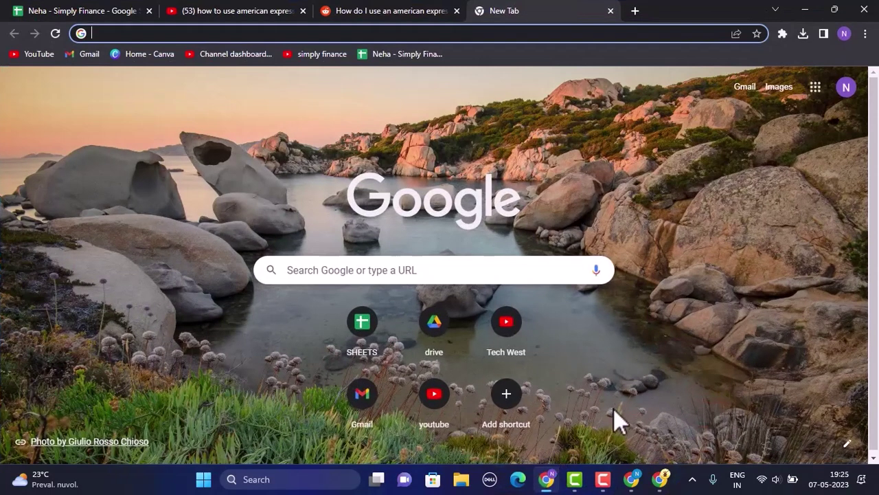
{"action": "left_click", "coordinate": [504, 39]}
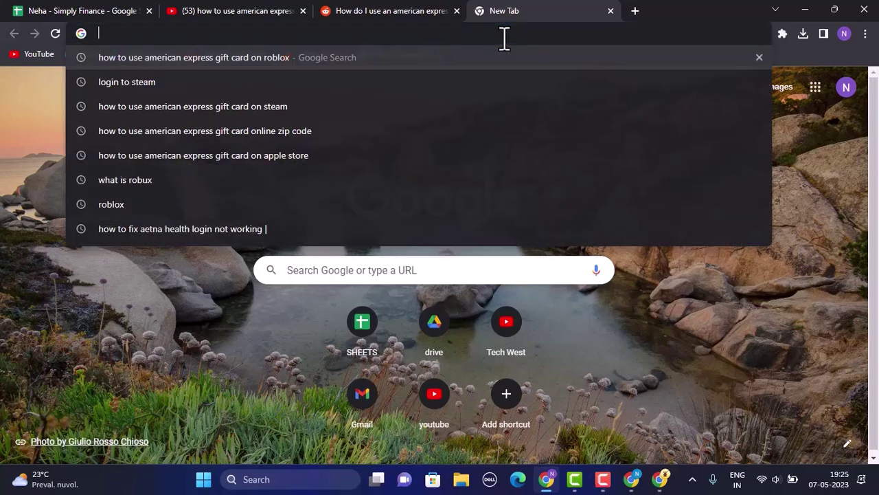
{"action": "type", "text": "https://store.steampowered.com/"}
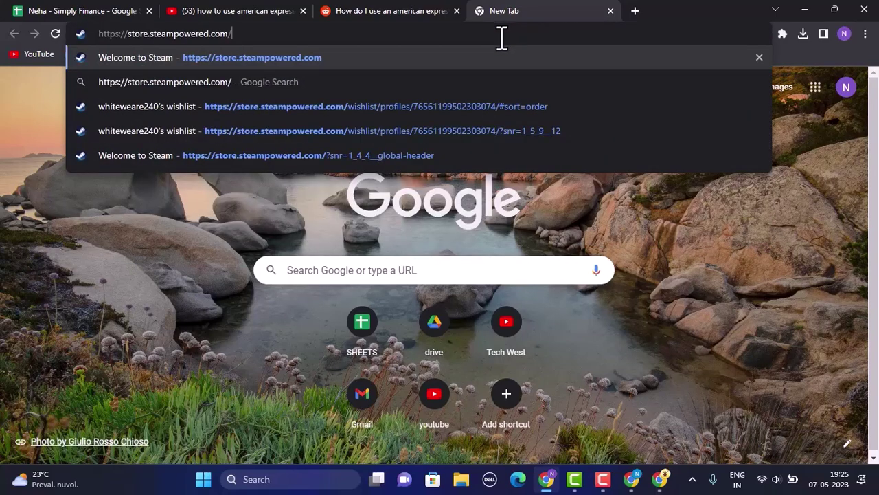
{"action": "key", "text": "Return"}
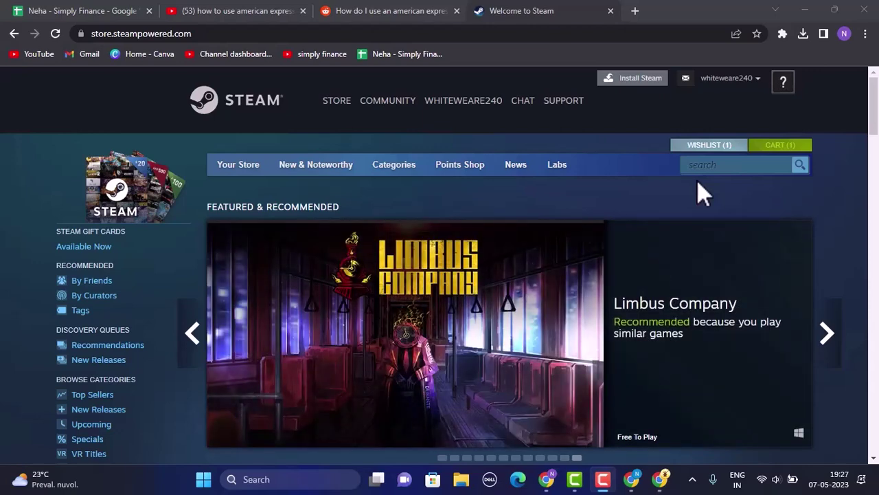
- Start the Discovery Queue from Your Store and scroll down the STAR WARS Jedi: Survivor page
{"action": "mouse_move", "coordinate": [246, 170]}
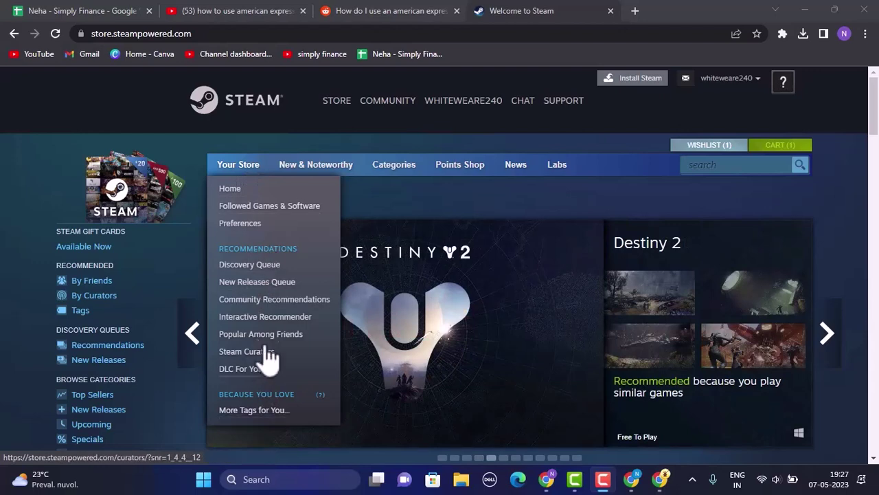
{"action": "left_click", "coordinate": [232, 268]}
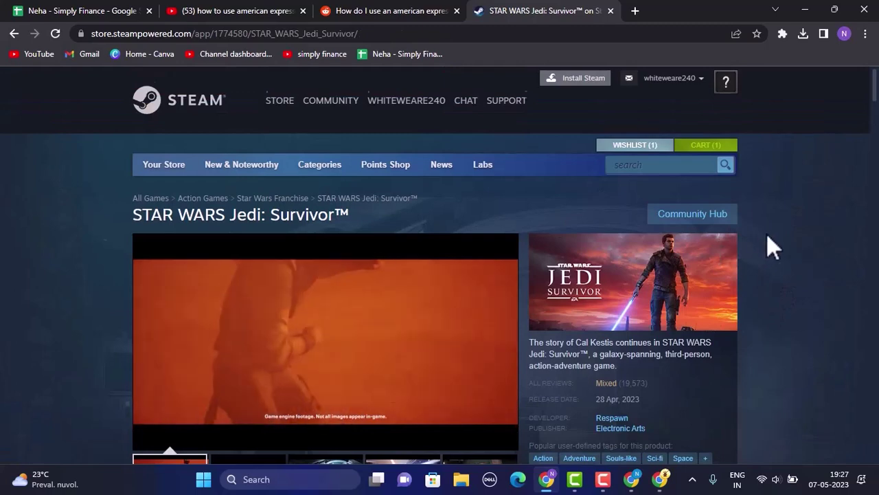
{"action": "scroll", "coordinate": [767, 237], "scroll_direction": "down", "scroll_amount": 3}
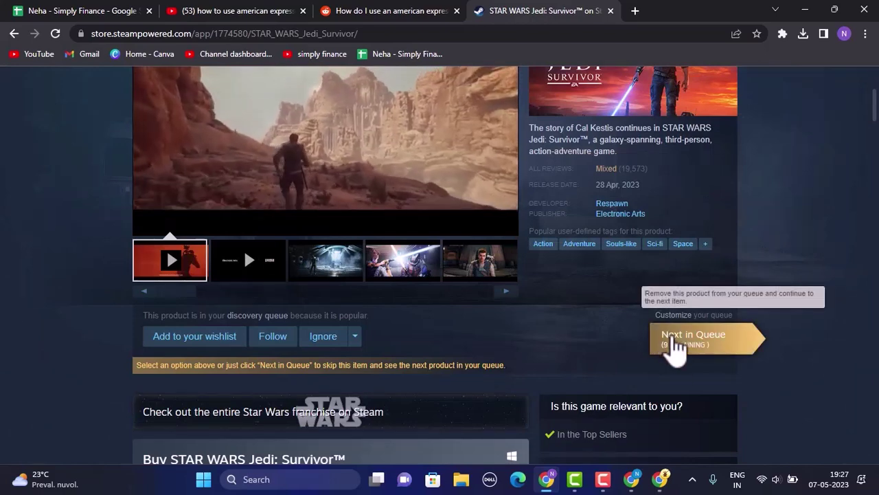
- Skip STAR WARS Jedi: Survivor to reach the Resident Evil 4 age-check page
{"action": "left_click", "coordinate": [684, 343]}
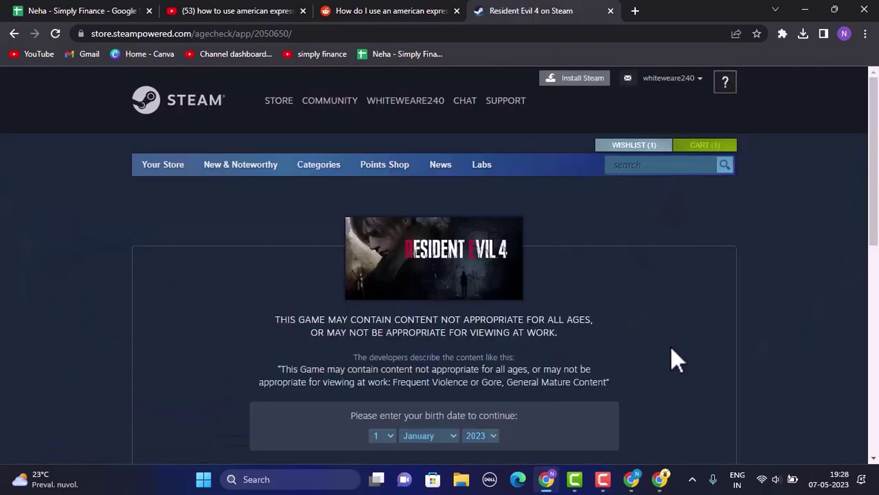
{"action": "scroll", "coordinate": [670, 348], "scroll_direction": "down", "scroll_amount": 3}
{"action": "scroll", "coordinate": [579, 236], "scroll_direction": "up", "scroll_amount": 3}
{"action": "scroll", "coordinate": [619, 285], "scroll_direction": "down", "scroll_amount": 2}
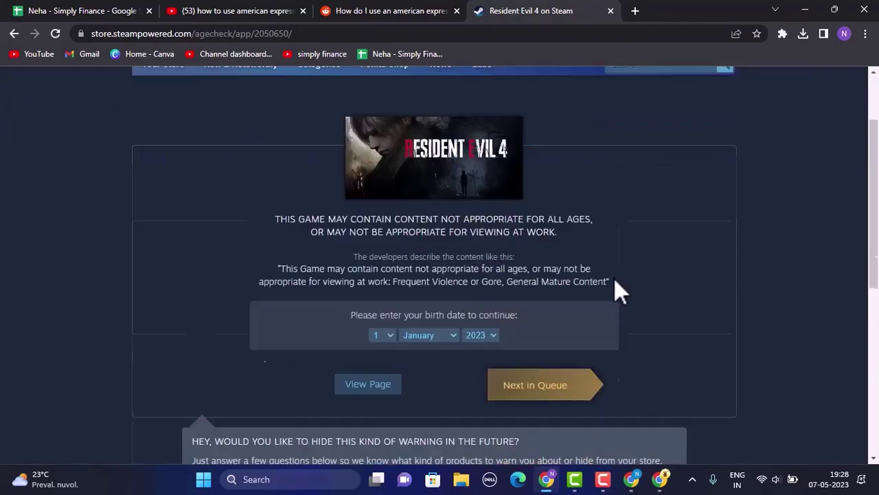
{"action": "scroll", "coordinate": [616, 290], "scroll_direction": "up", "scroll_amount": 2}
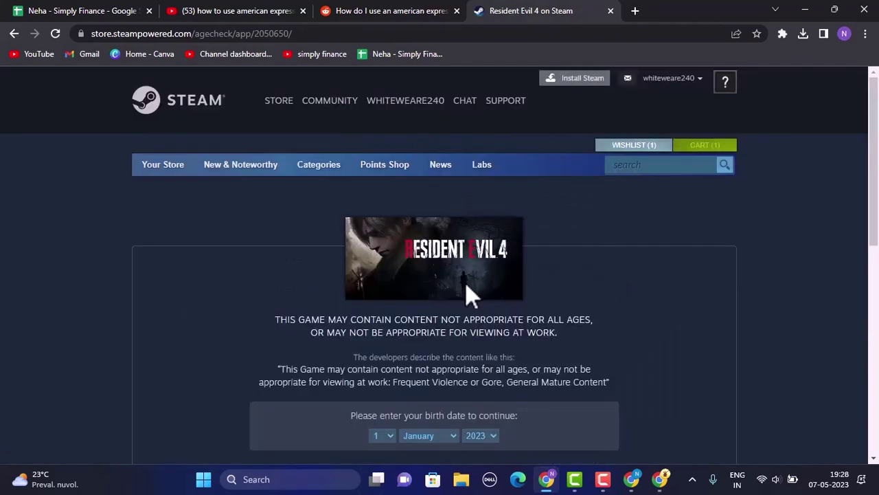
{"action": "scroll", "coordinate": [542, 247], "scroll_direction": "down", "scroll_amount": 4}
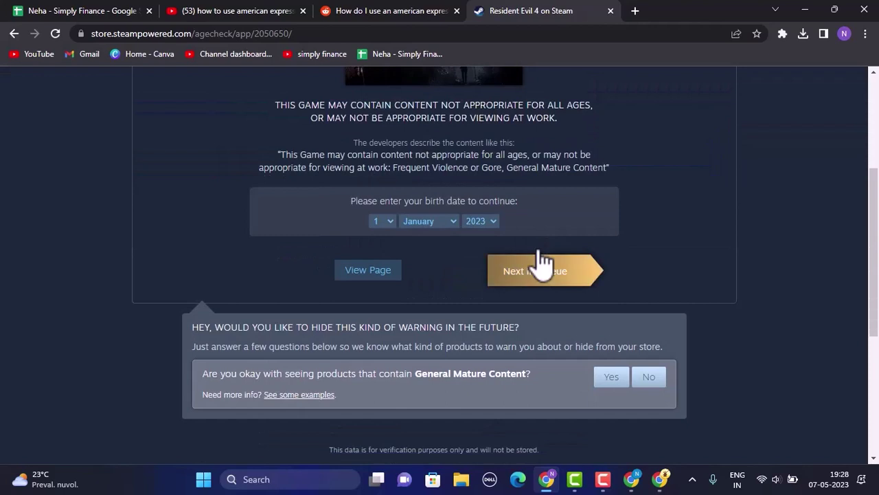
- Enter birth date 2 February 2003 and continue the queue to Hogwarts Legacy
{"action": "left_click", "coordinate": [392, 223]}
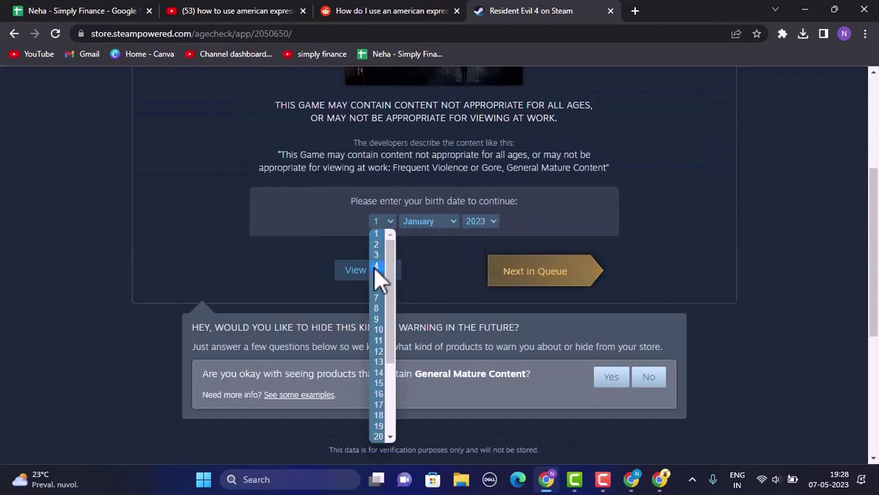
{"action": "left_click", "coordinate": [381, 247]}
{"action": "key", "text": "Tab"}
{"action": "key", "text": "Down"}
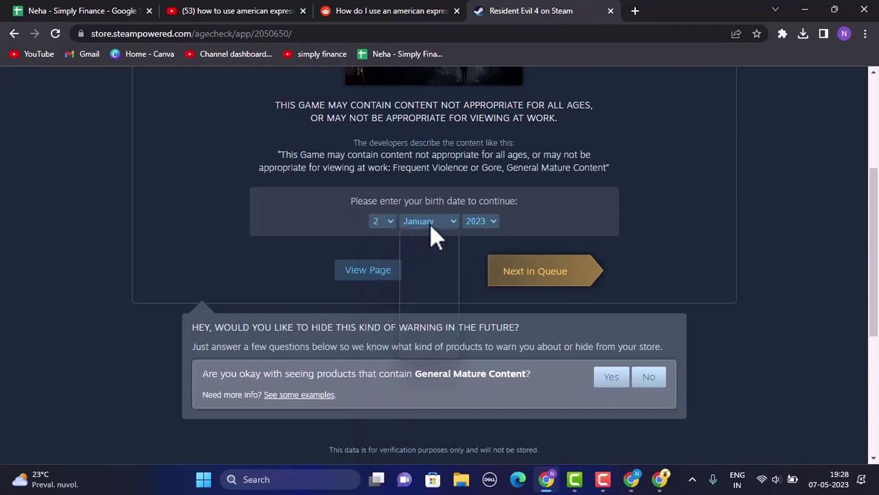
{"action": "key", "text": "Tab"}
{"action": "type", "text": "2003"}
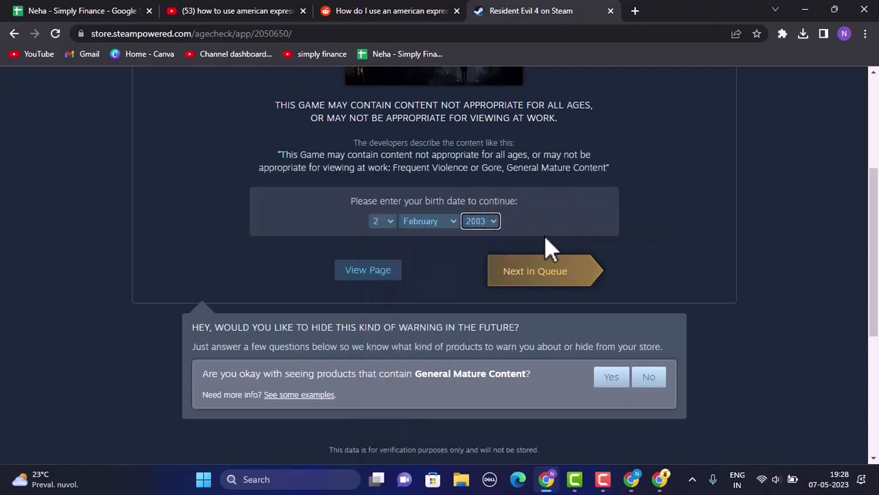
{"action": "left_click", "coordinate": [536, 278]}
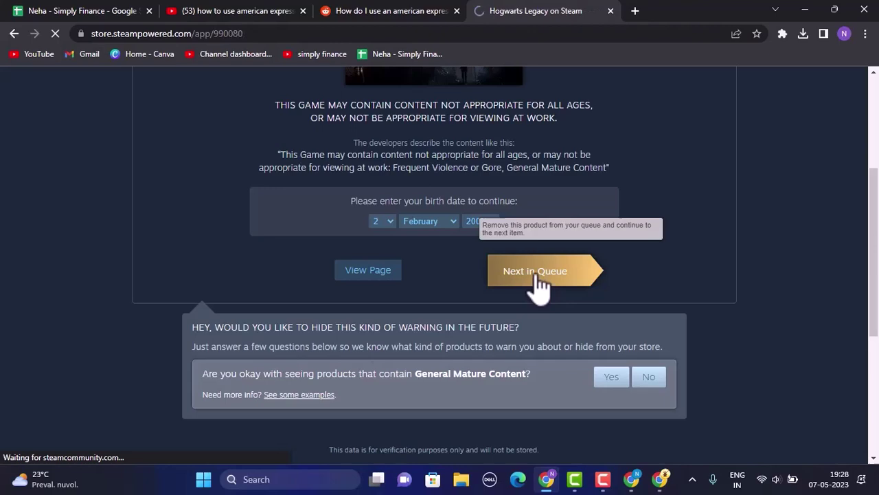
- Add the $59.99 standard Hogwarts Legacy edition to the cart
{"action": "scroll", "coordinate": [746, 277], "scroll_direction": "down", "scroll_amount": 6}
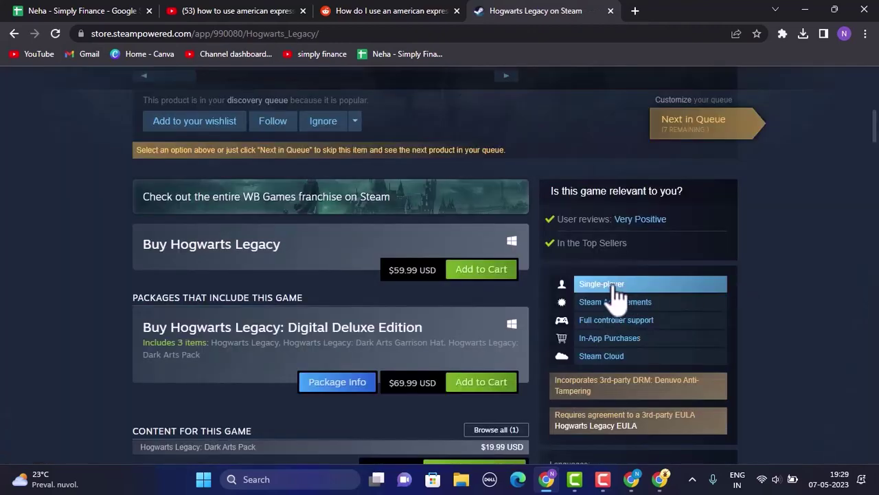
{"action": "left_click", "coordinate": [500, 274]}
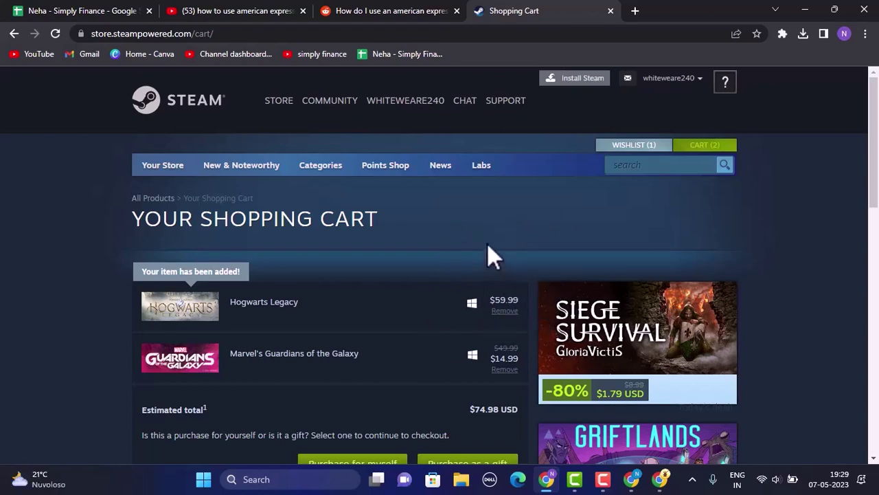
- Scroll down the shopping cart toward the Purchase for myself option
{"action": "scroll", "coordinate": [487, 254], "scroll_direction": "down", "scroll_amount": 3}
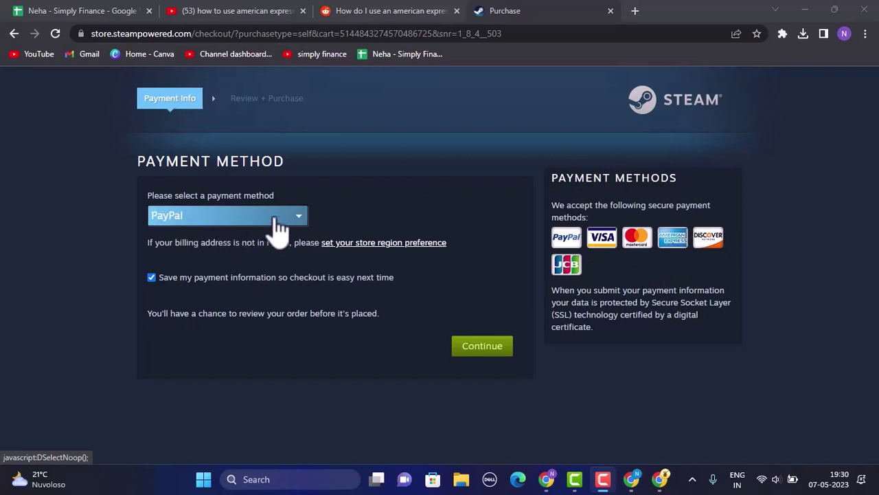
- Choose American Express in the checkout's payment method dropdown
{"action": "left_click", "coordinate": [303, 221]}
{"action": "left_click", "coordinate": [302, 221]}
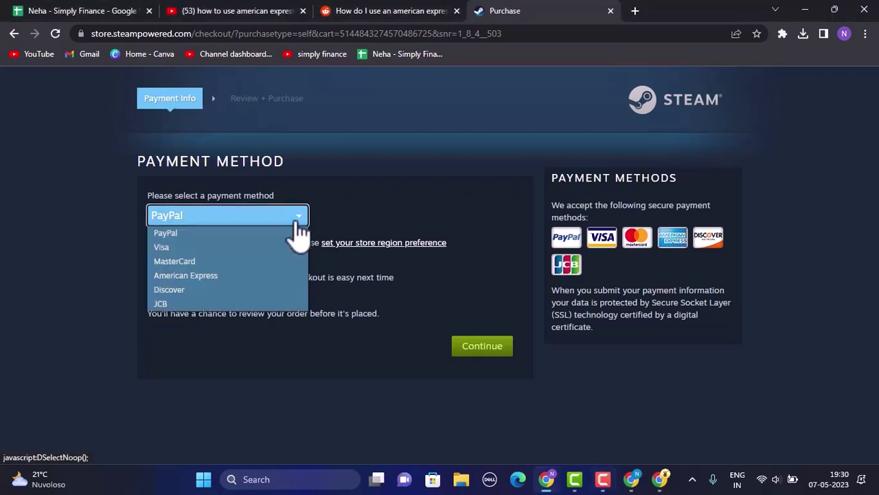
{"action": "left_click", "coordinate": [214, 277]}
{"action": "left_click", "coordinate": [262, 218]}
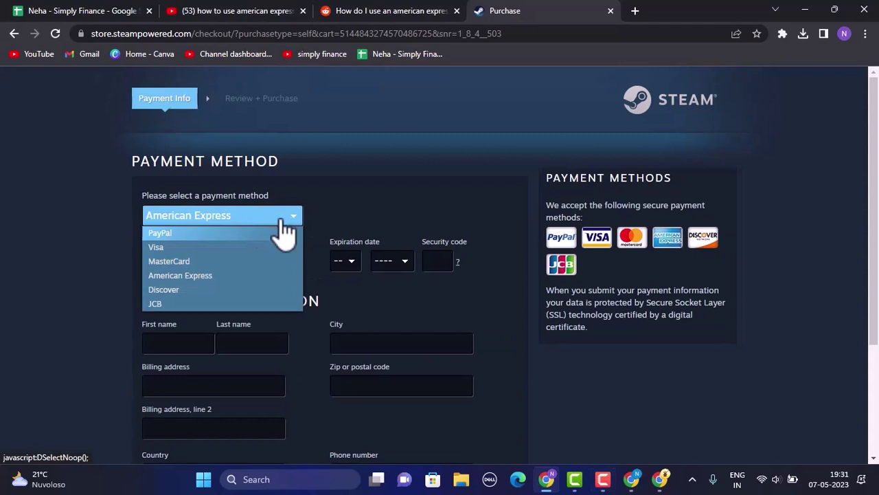
{"action": "left_click", "coordinate": [390, 218]}
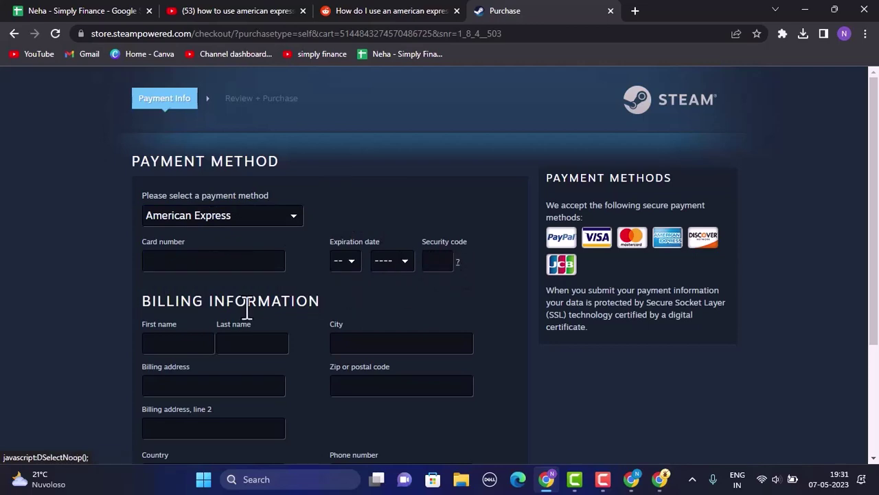
- Scroll through the American Express card details form on the checkout page
{"action": "scroll", "coordinate": [203, 344], "scroll_direction": "down", "scroll_amount": 3}
{"action": "scroll", "coordinate": [441, 308], "scroll_direction": "up", "scroll_amount": 3}
{"action": "scroll", "coordinate": [353, 304], "scroll_direction": "down", "scroll_amount": 3}
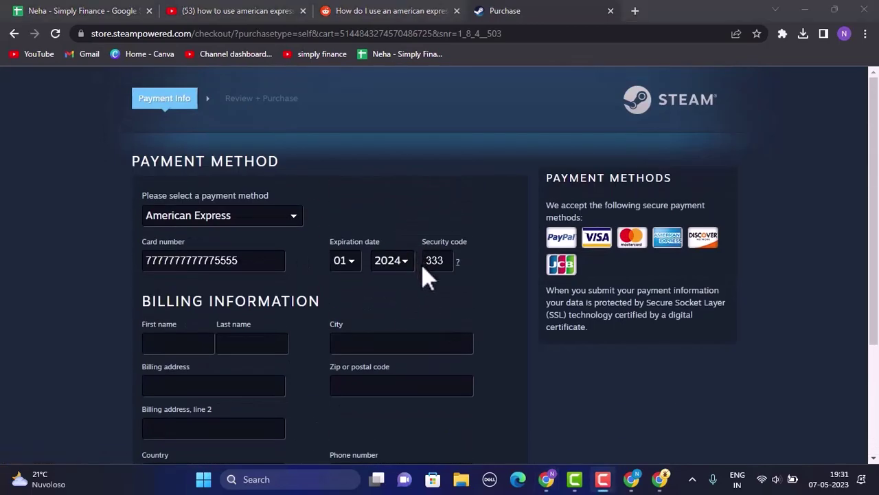
{"action": "scroll", "coordinate": [477, 296], "scroll_direction": "down", "scroll_amount": 3}
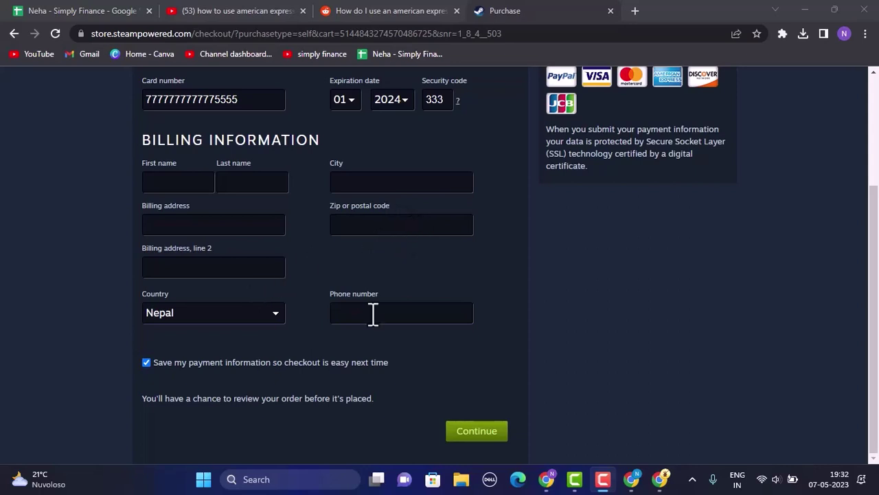
{"action": "scroll", "coordinate": [478, 412], "scroll_direction": "up", "scroll_amount": 2}
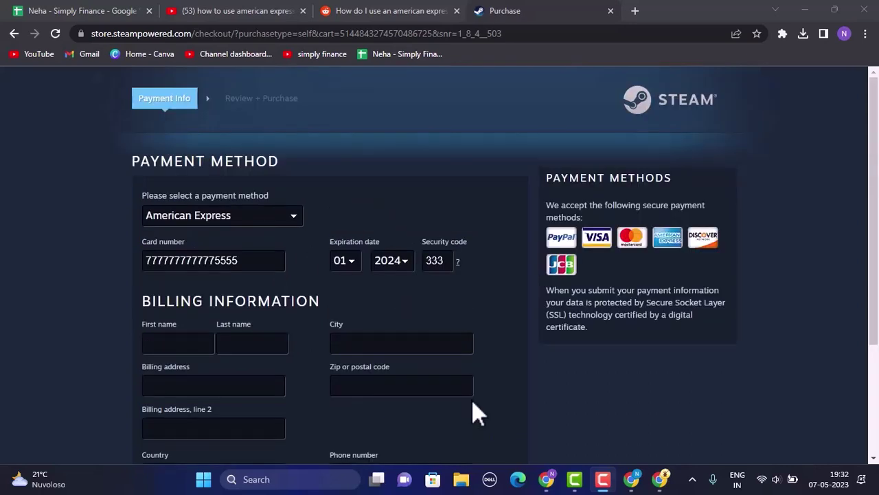